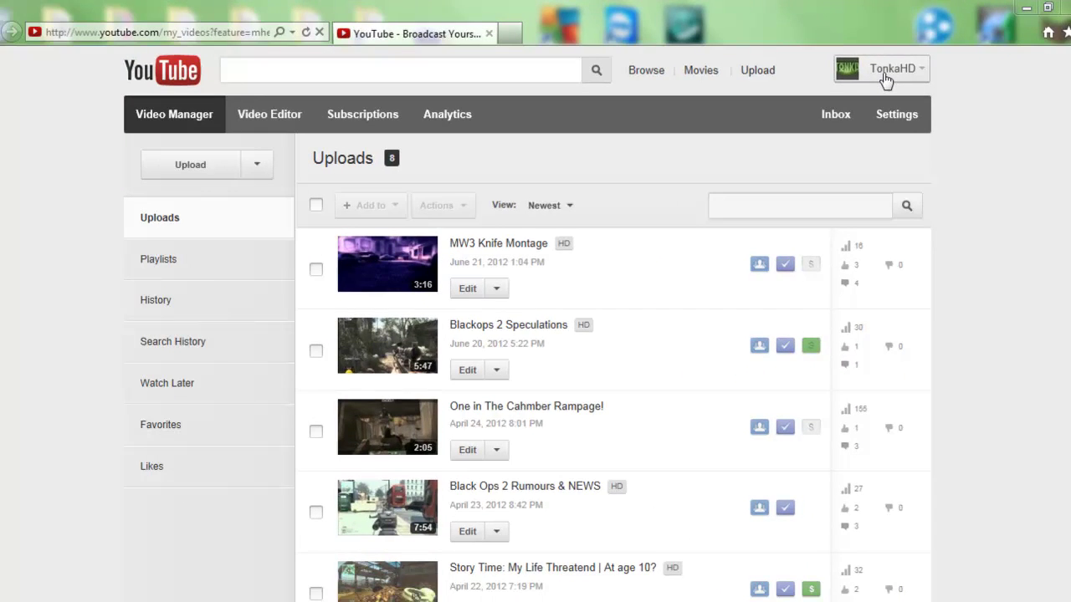
# Go to Video Manager from the account menu and open 'Blackops 2 Speculations' from Uploads
pyautogui.click(885, 75)
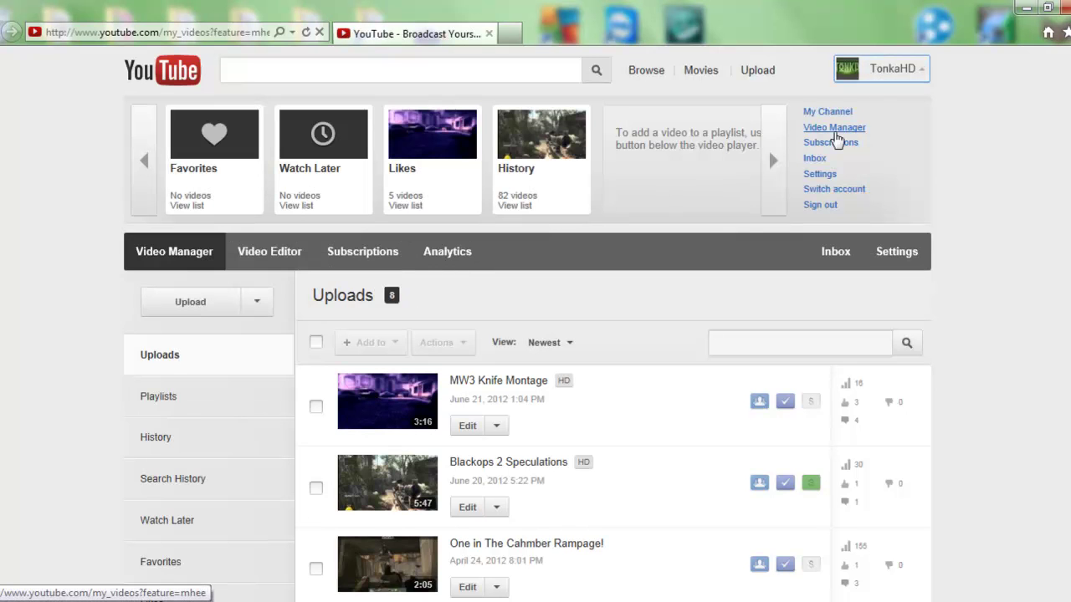
pyautogui.click(835, 129)
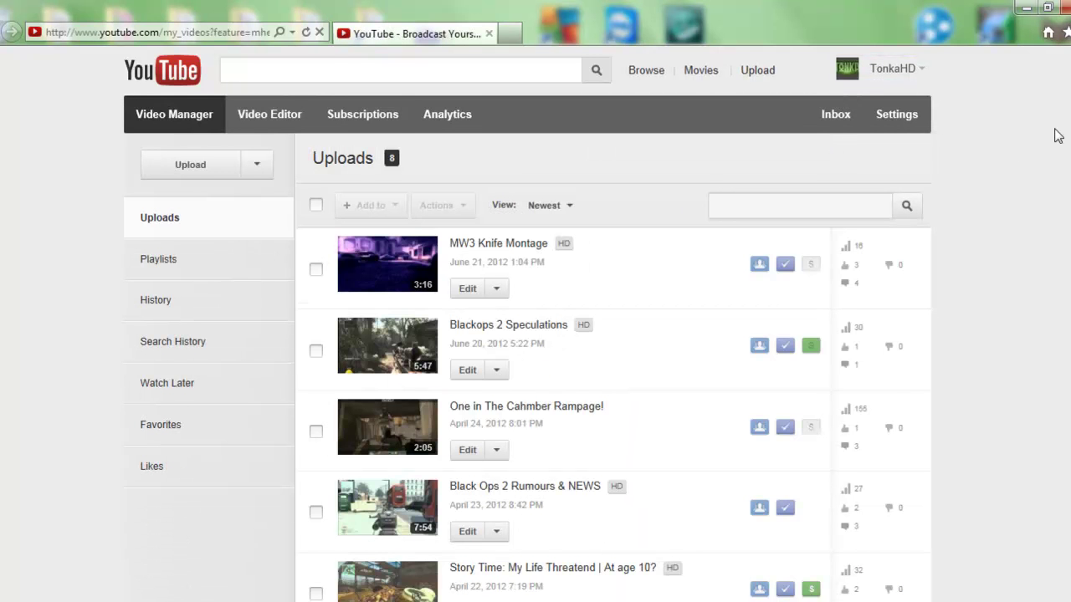
pyautogui.scroll(-3, 535, 334)
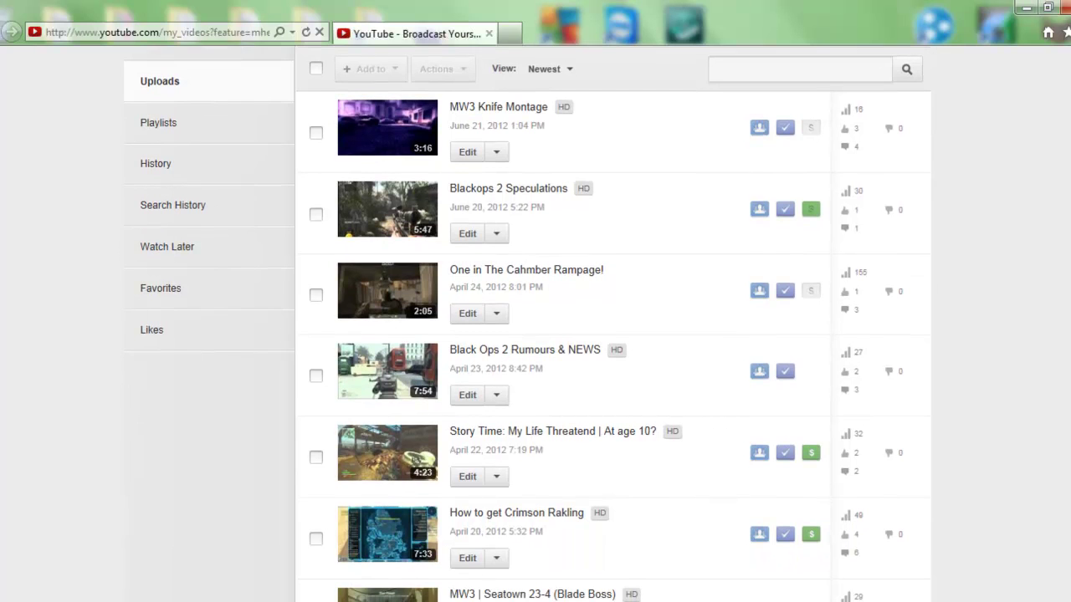
pyautogui.scroll(-1, 536, 335)
pyautogui.scroll(-2, 536, 335)
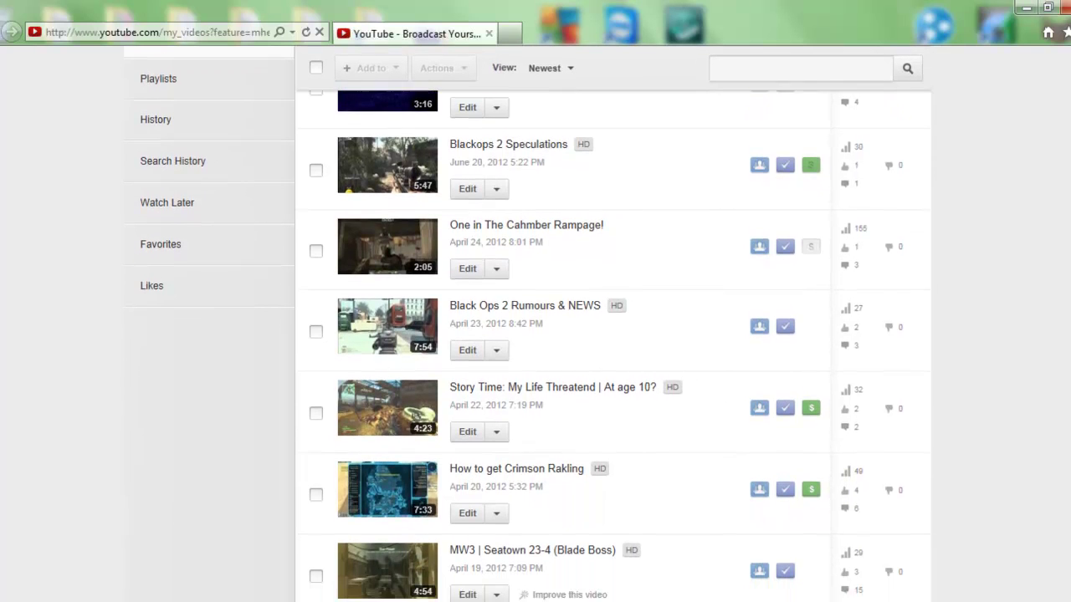
pyautogui.scroll(-1, 536, 335)
pyautogui.scroll(-1, 535, 335)
pyautogui.scroll(-2, 536, 335)
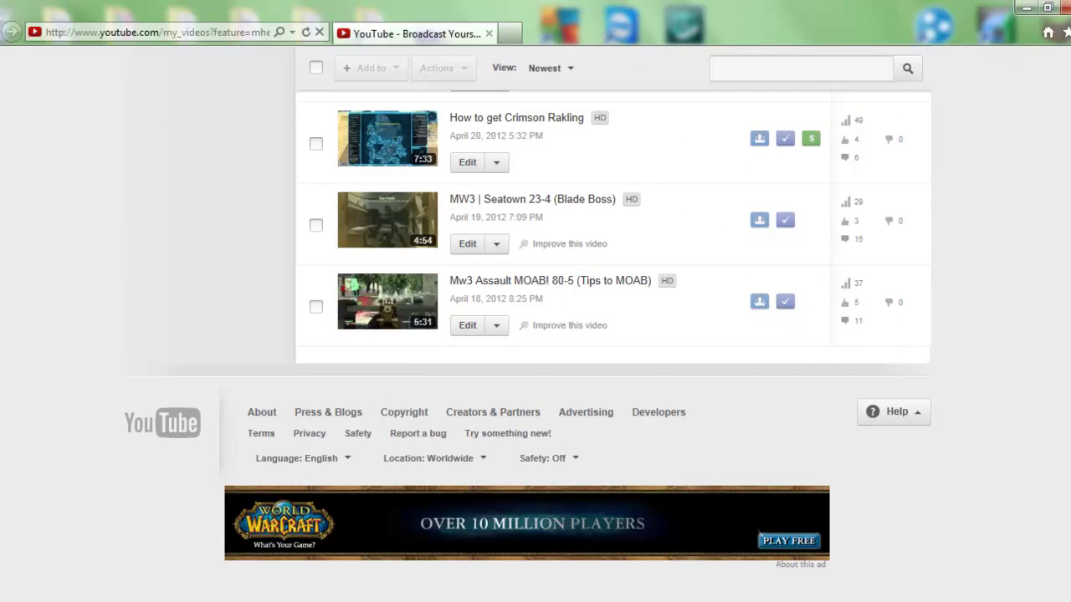
pyautogui.scroll(3, 535, 334)
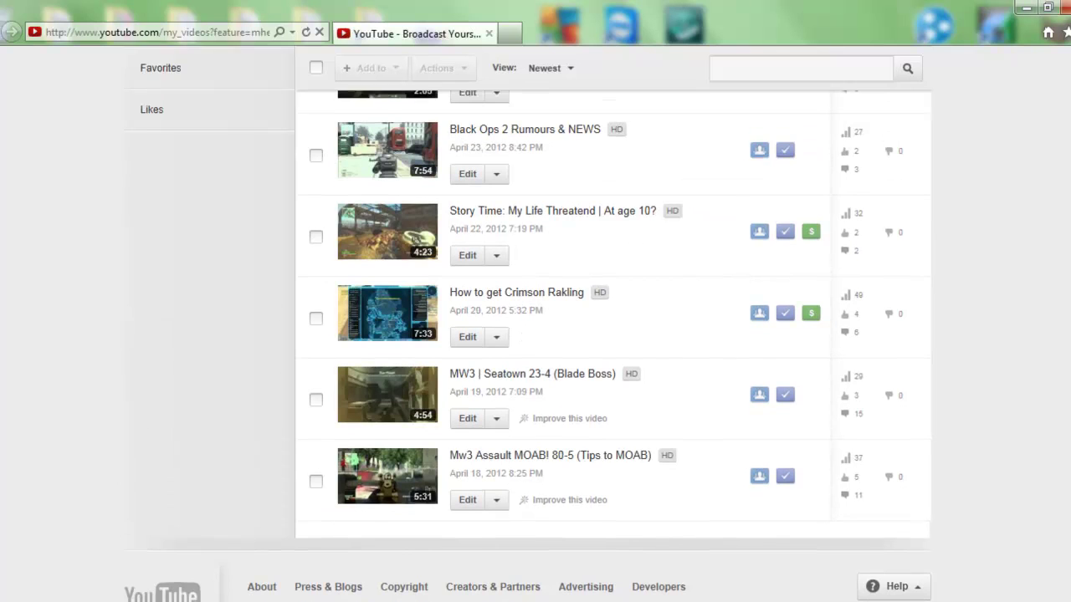
pyautogui.scroll(1, 535, 335)
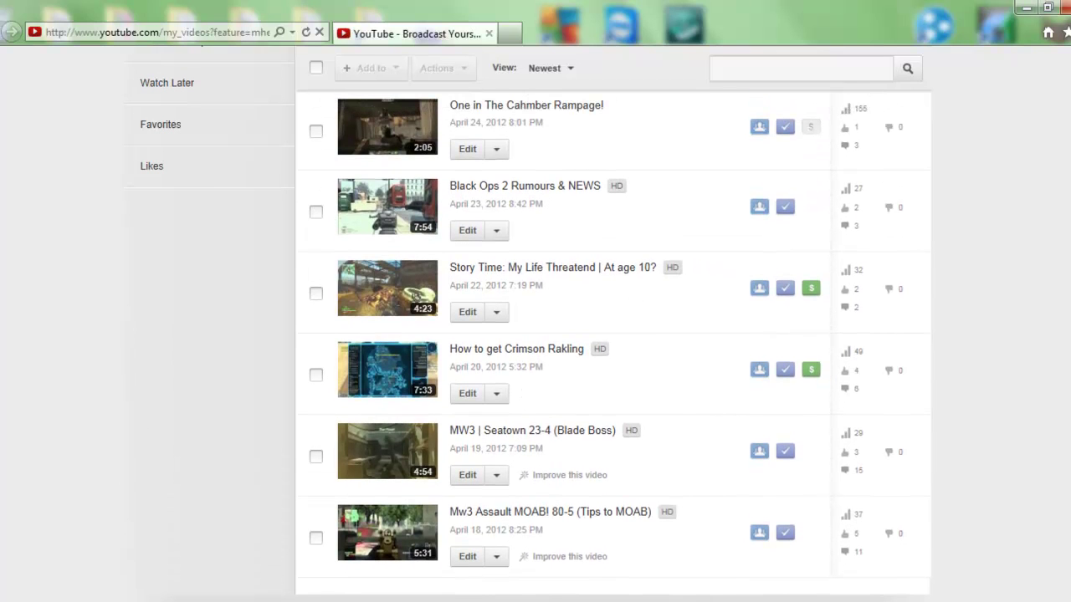
pyautogui.scroll(2, 535, 334)
pyautogui.scroll(1, 535, 335)
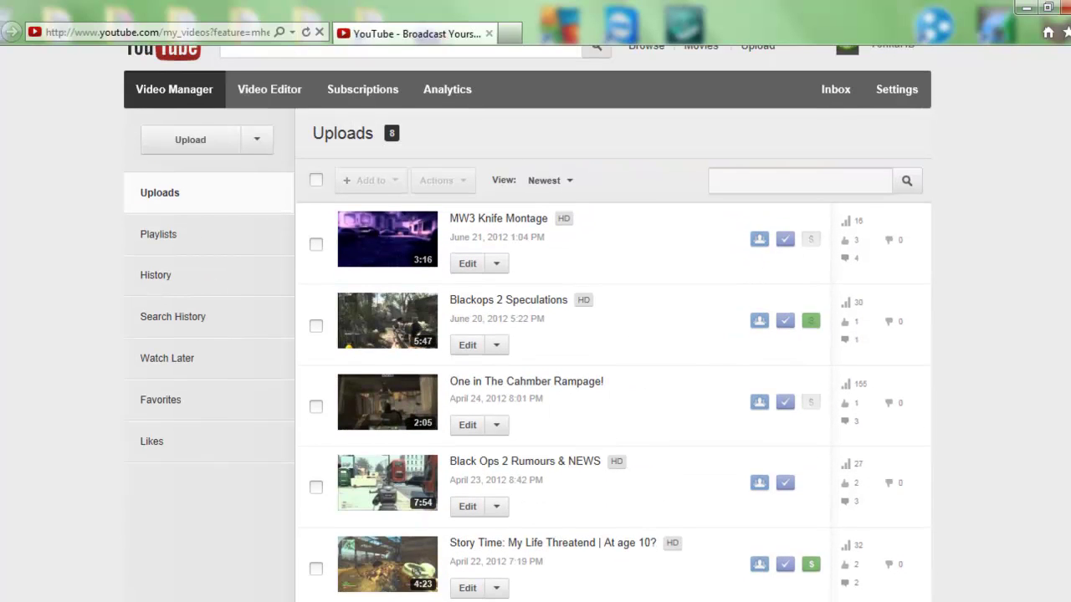
pyautogui.click(531, 303)
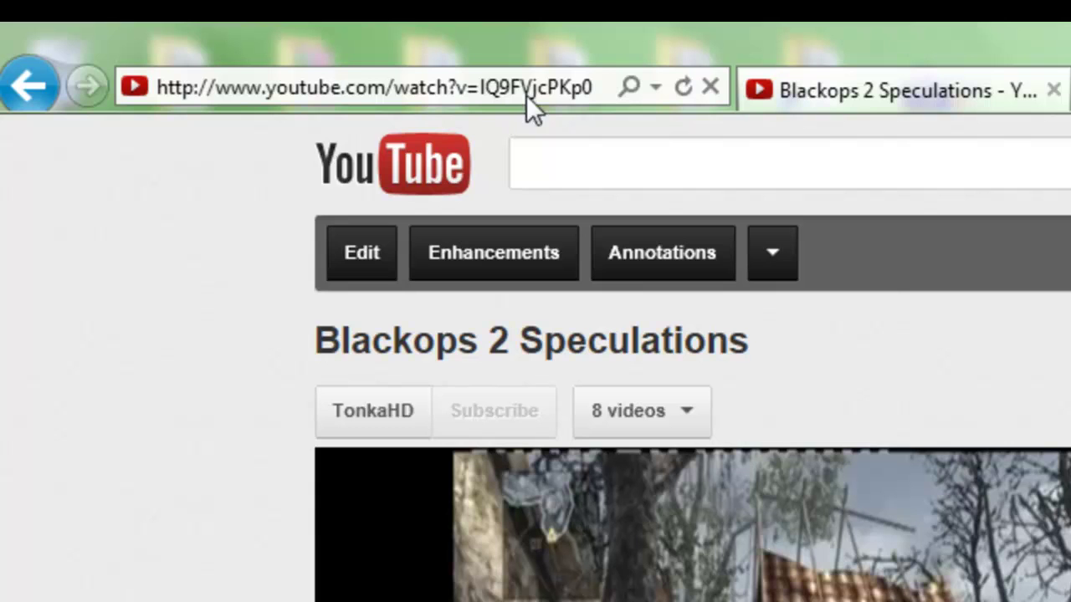
# Copy the full watch-page address of video IQ9FVjcPKp0 from the address bar
pyautogui.click(600, 93)
pyautogui.doubleClick(595, 87)
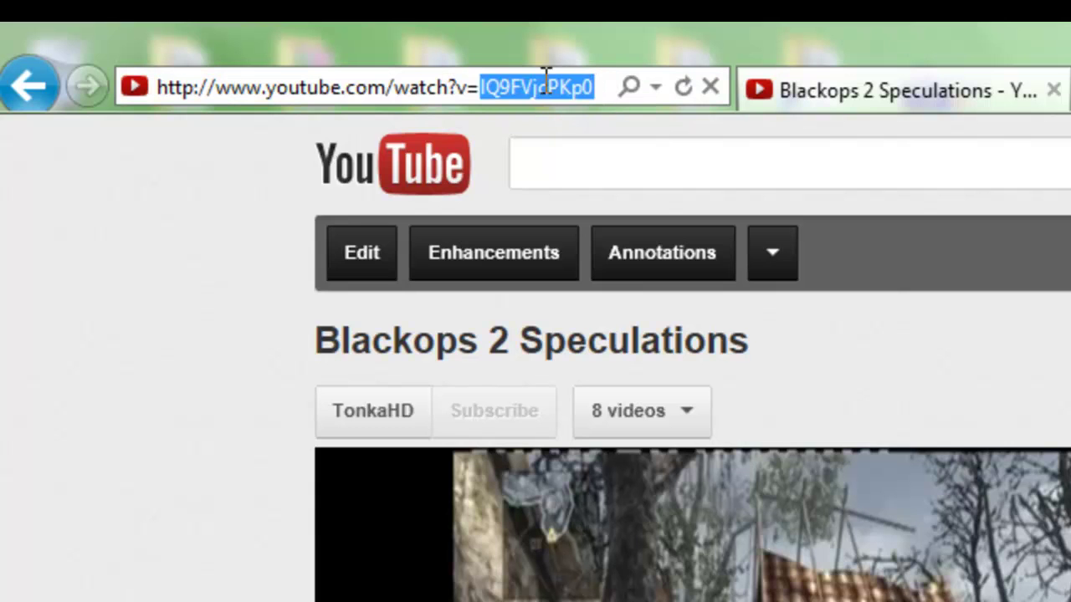
pyautogui.click(610, 90)
pyautogui.hotkey('ctrl', 'a')
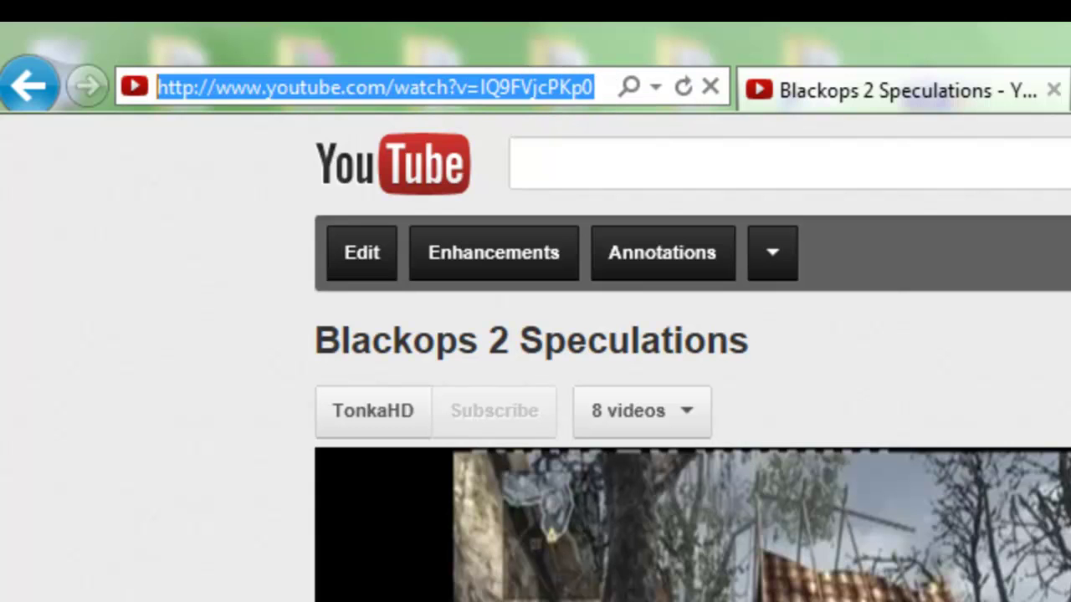
pyautogui.click(952, 287)
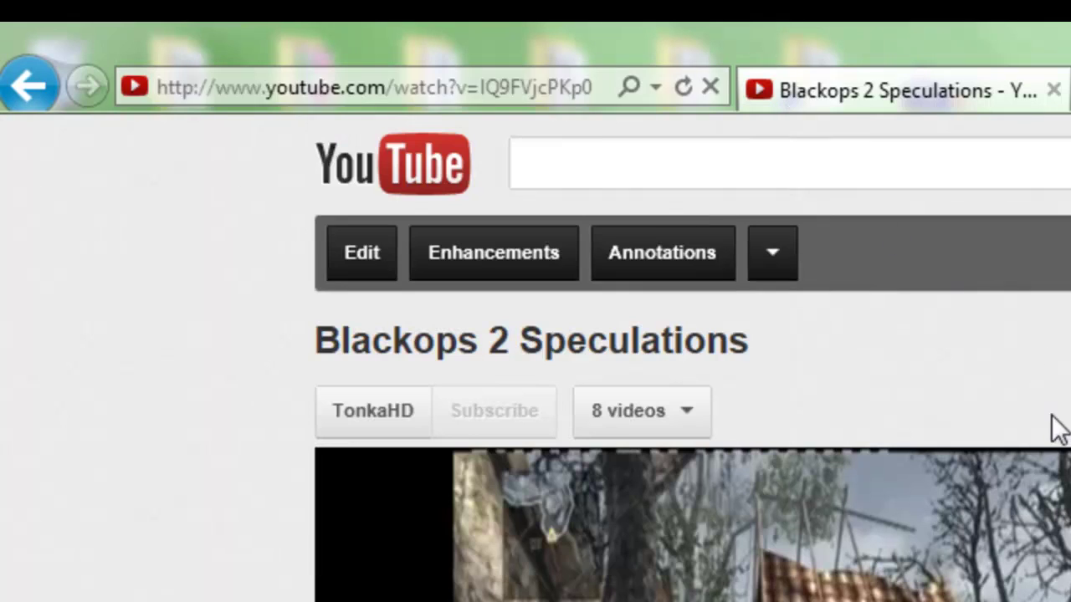
pyautogui.doubleClick(429, 88)
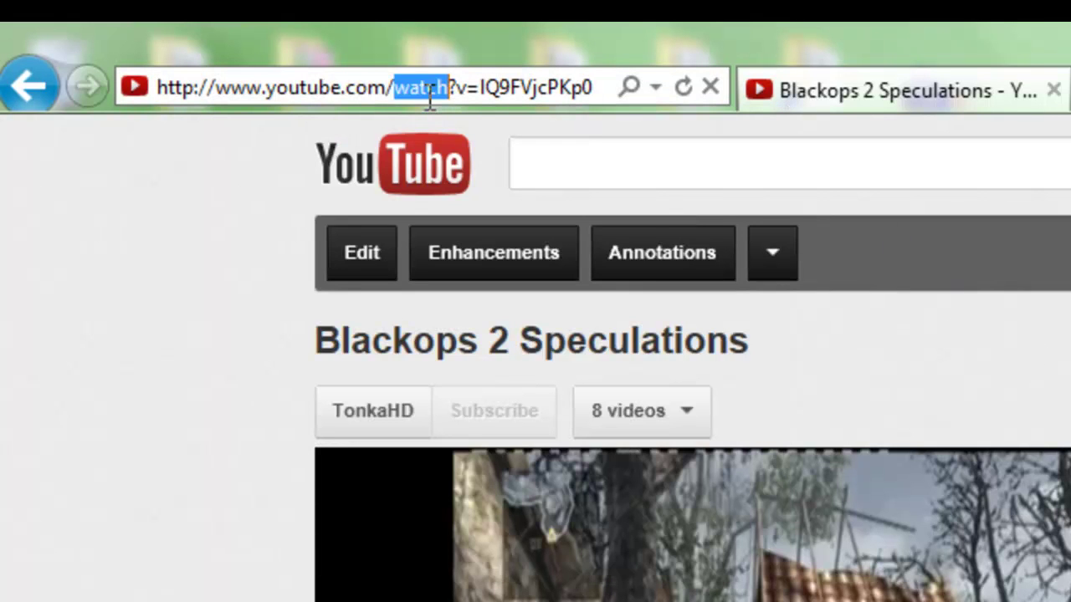
pyautogui.tripleClick(429, 89)
pyautogui.hotkey('ctrl', 'c')
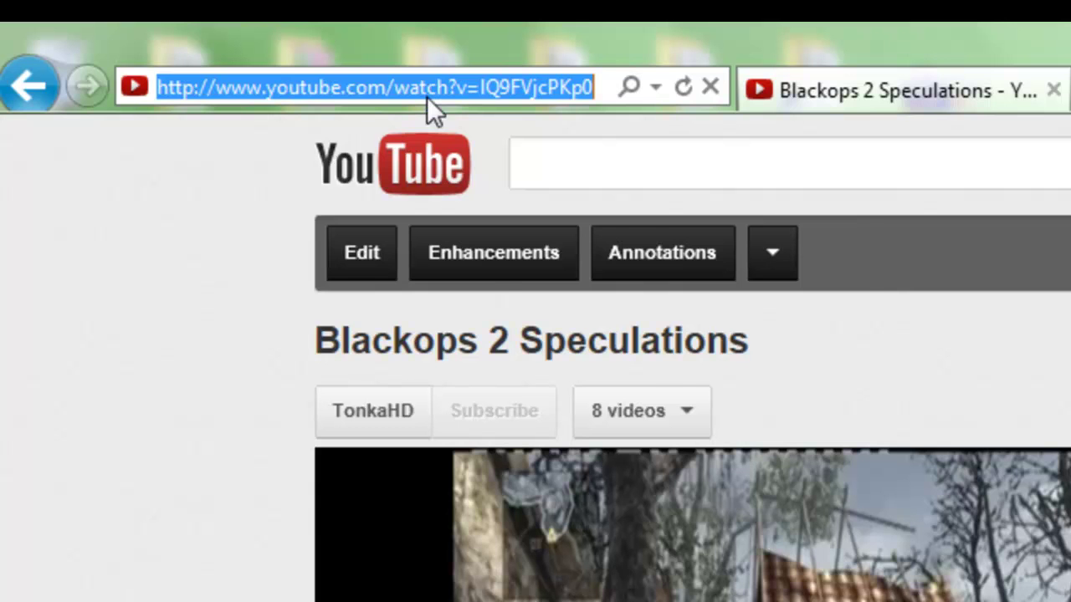
pyautogui.rightClick(427, 97)
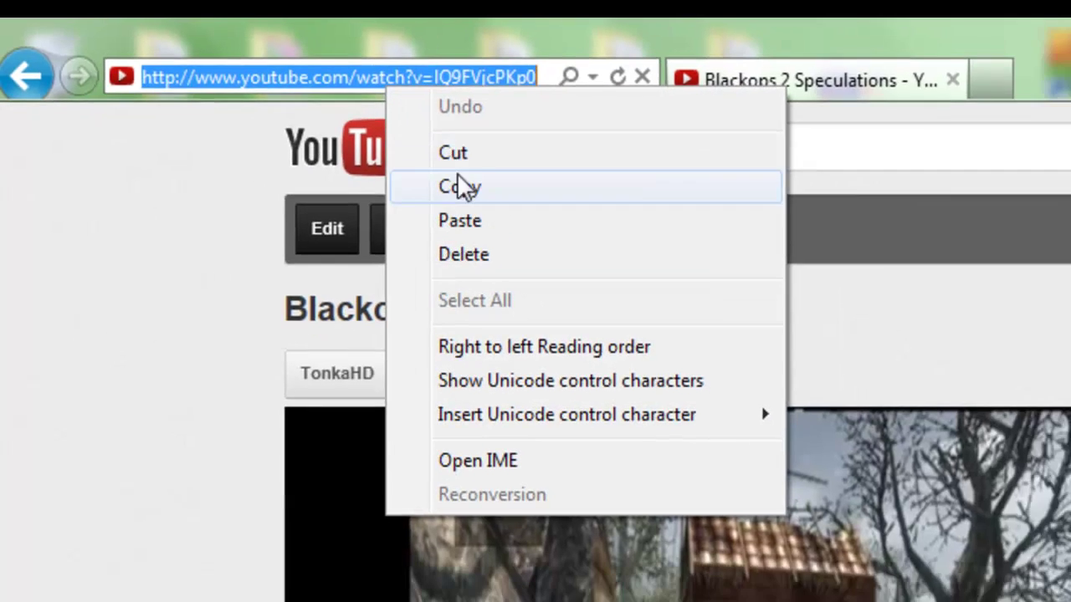
pyautogui.click(252, 96)
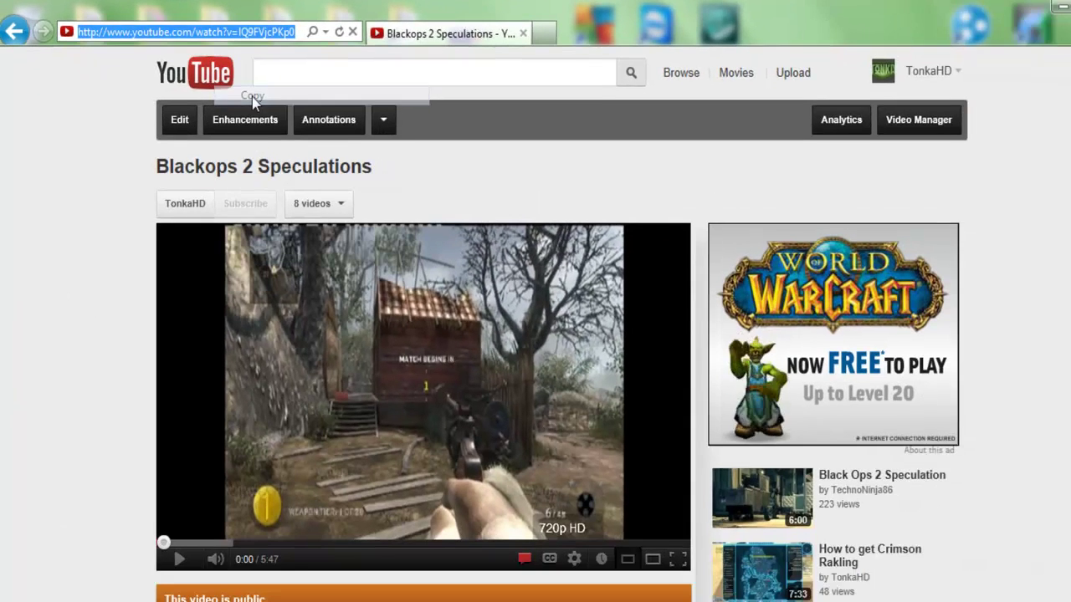
pyautogui.click(73, 348)
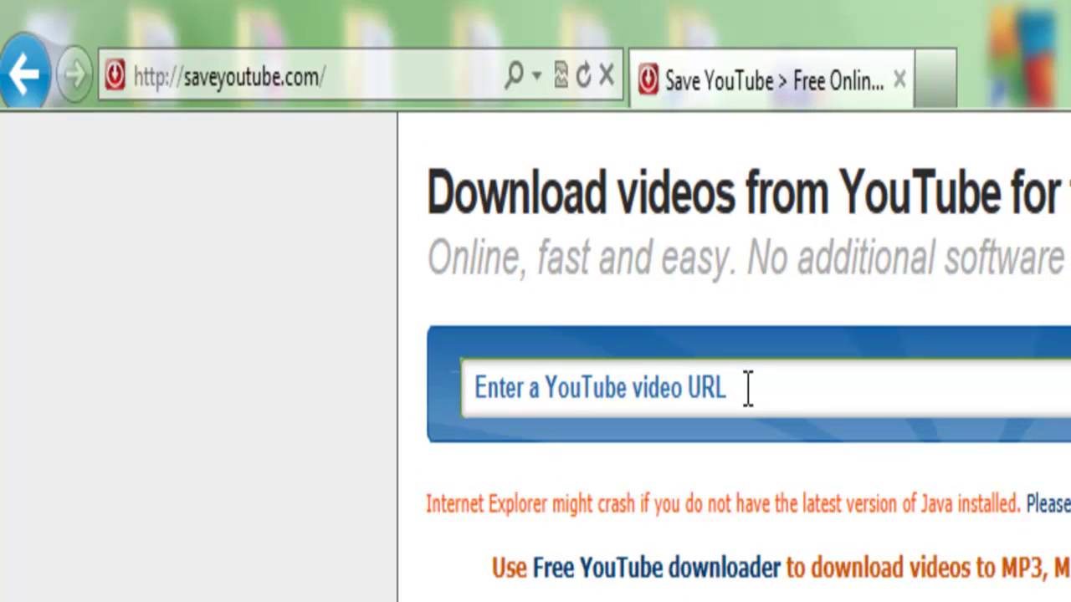
# Paste the copied video link into SaveYouTube's URL box and submit it with Download by URL
pyautogui.click(748, 389)
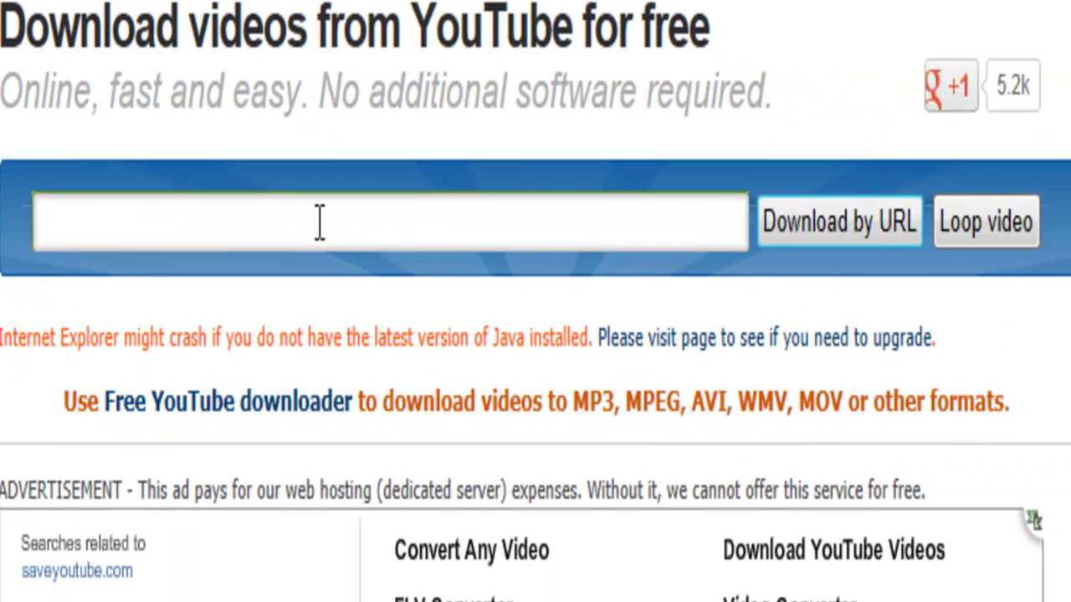
pyautogui.hotkey('ctrl', 'v')
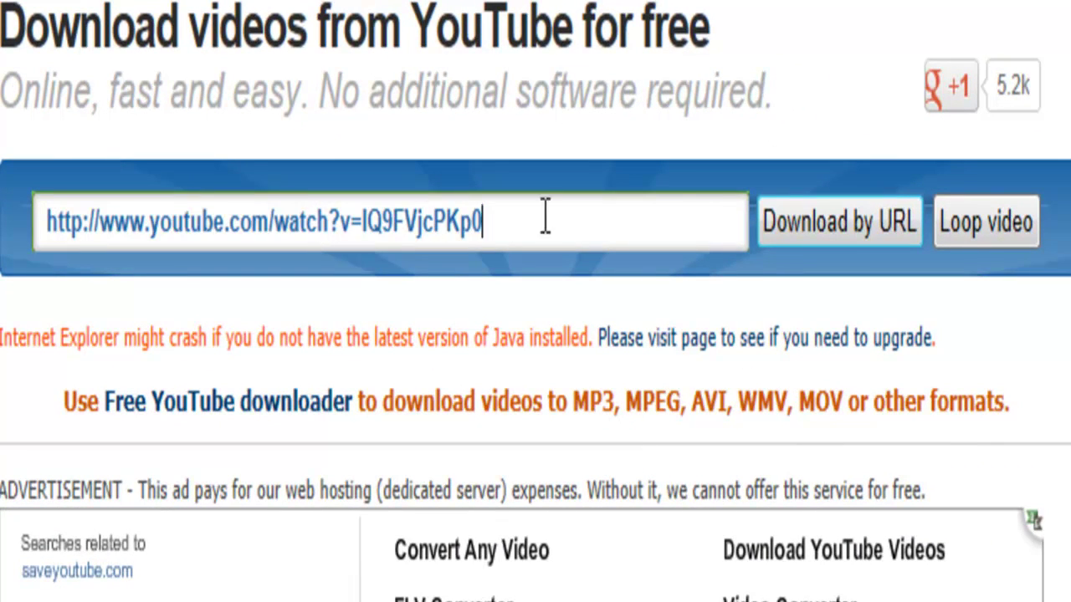
pyautogui.rightClick(667, 217)
pyautogui.press('Escape')
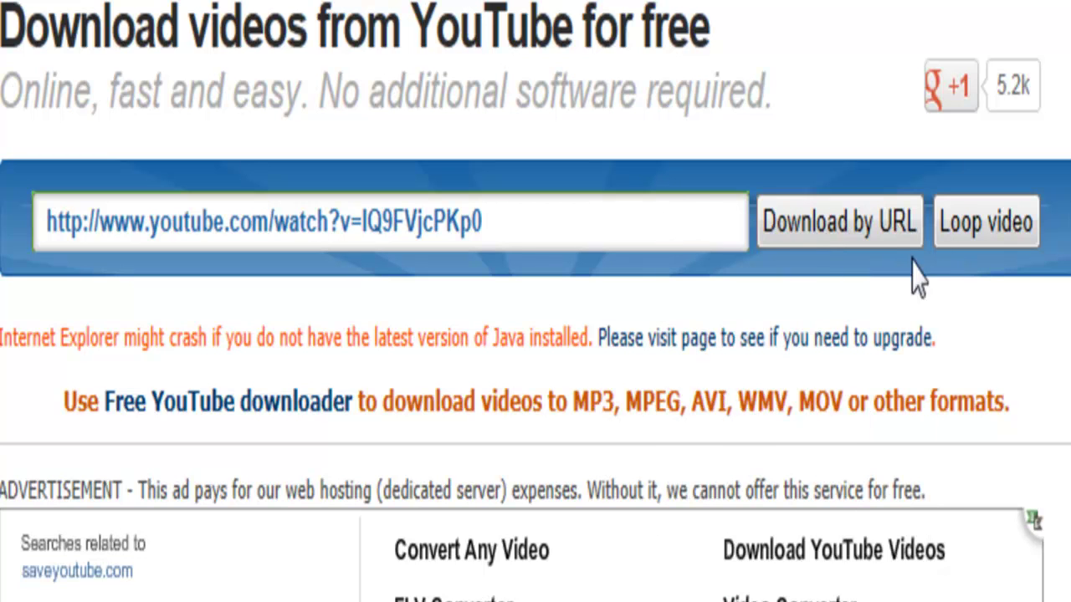
pyautogui.click(830, 241)
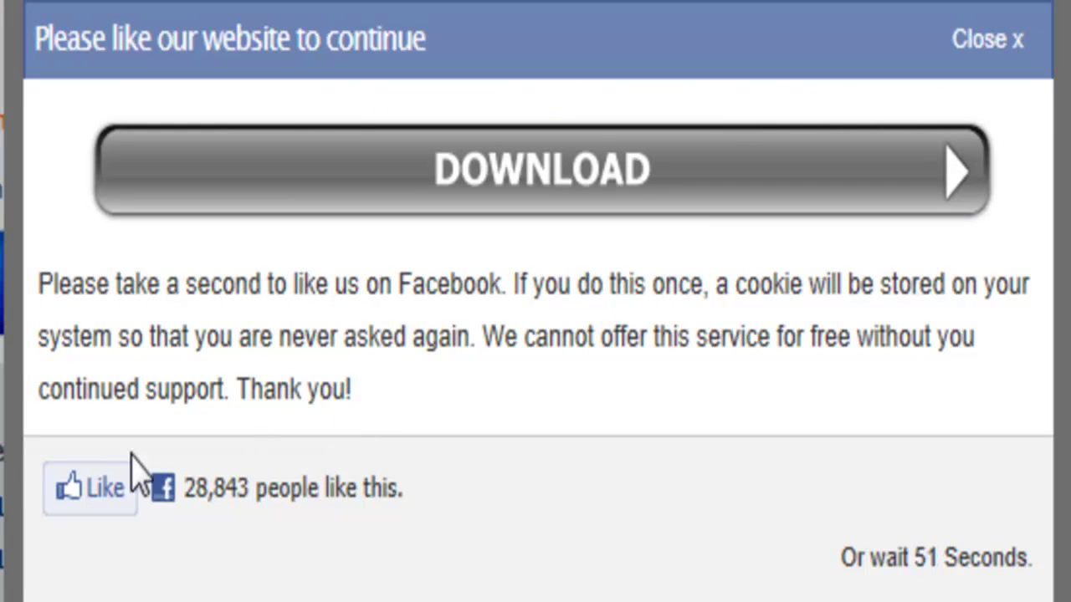
# Close the 'Please like our website to continue' popup
pyautogui.click(1019, 48)
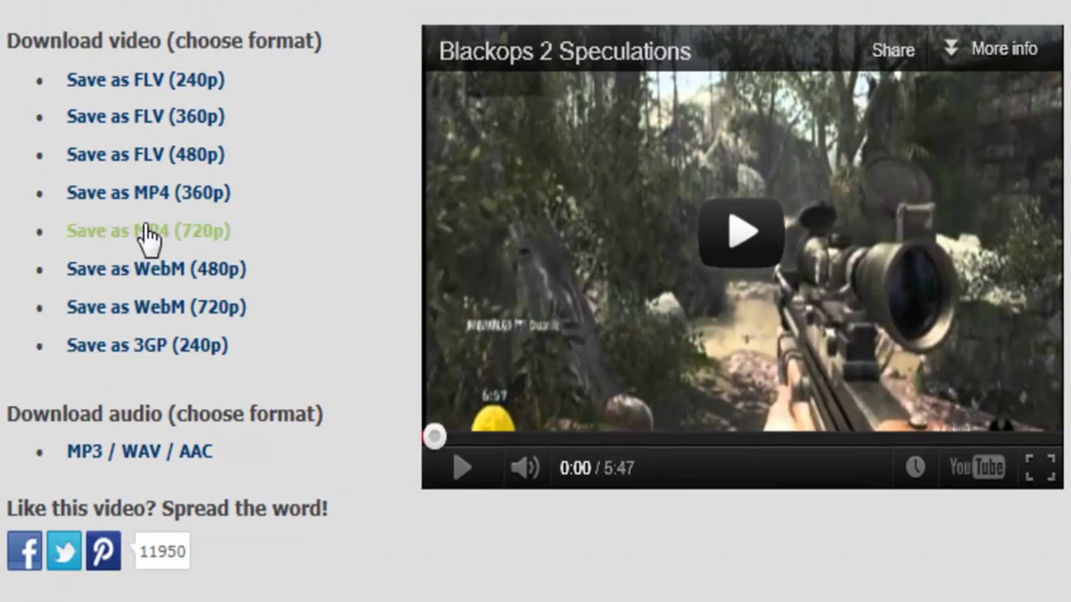
# Choose the 'Save as MP4 (720p)' download option
pyautogui.click(207, 235)
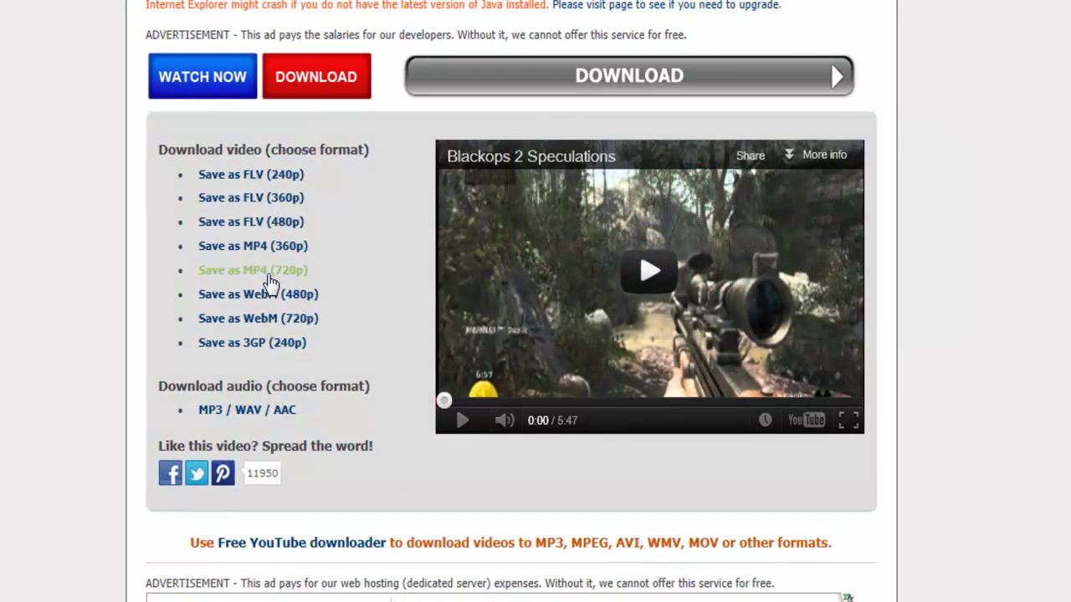
# Save the 720p video as Blackops 2 Speculations.mp4 on the Desktop using Save As
pyautogui.click(262, 281)
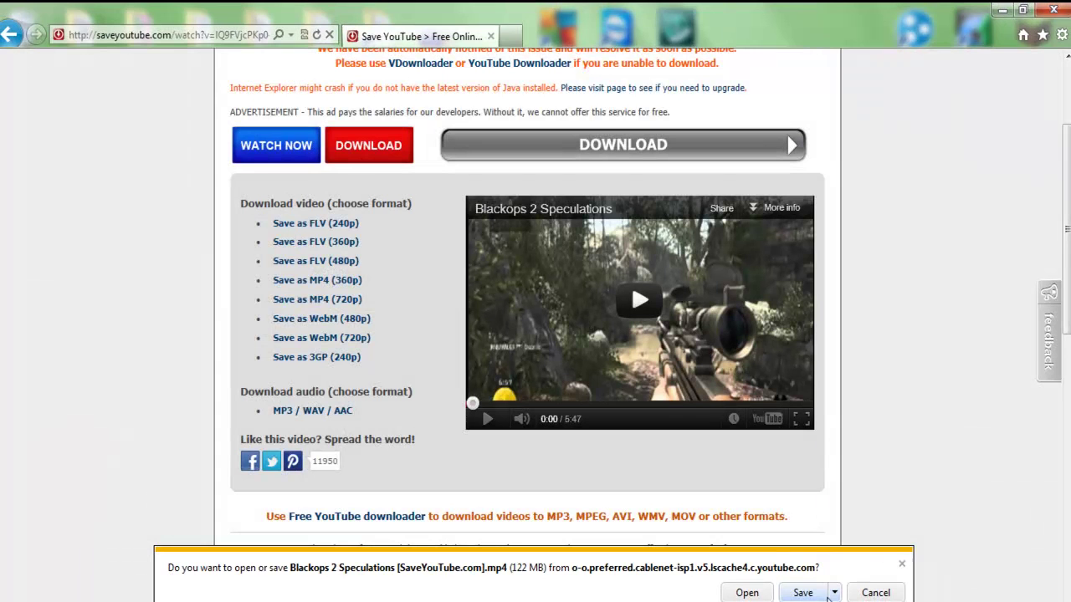
pyautogui.click(834, 593)
pyautogui.click(875, 573)
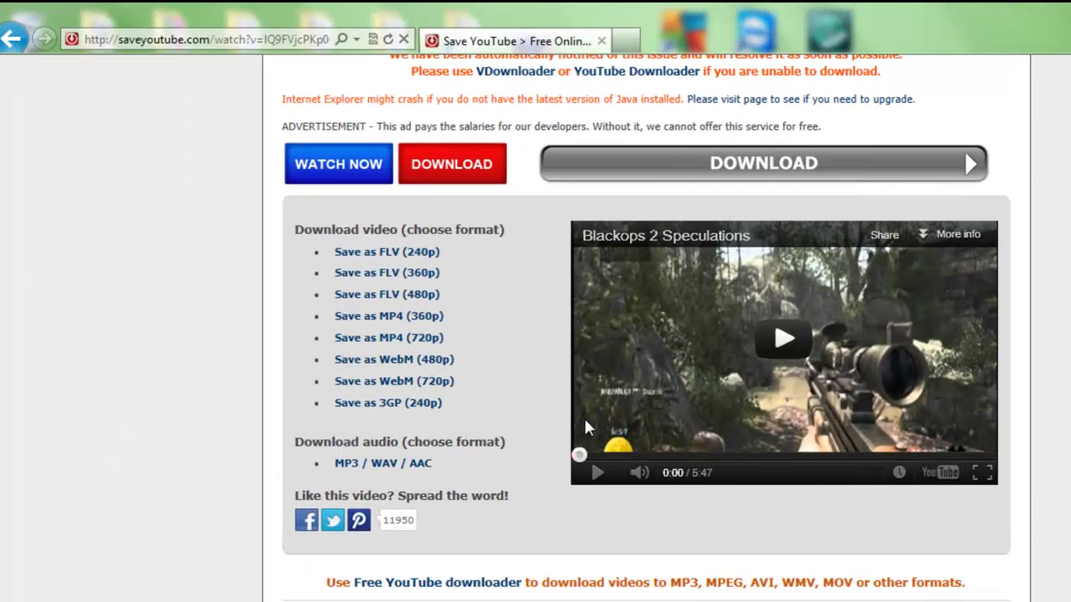
pyautogui.click(112, 168)
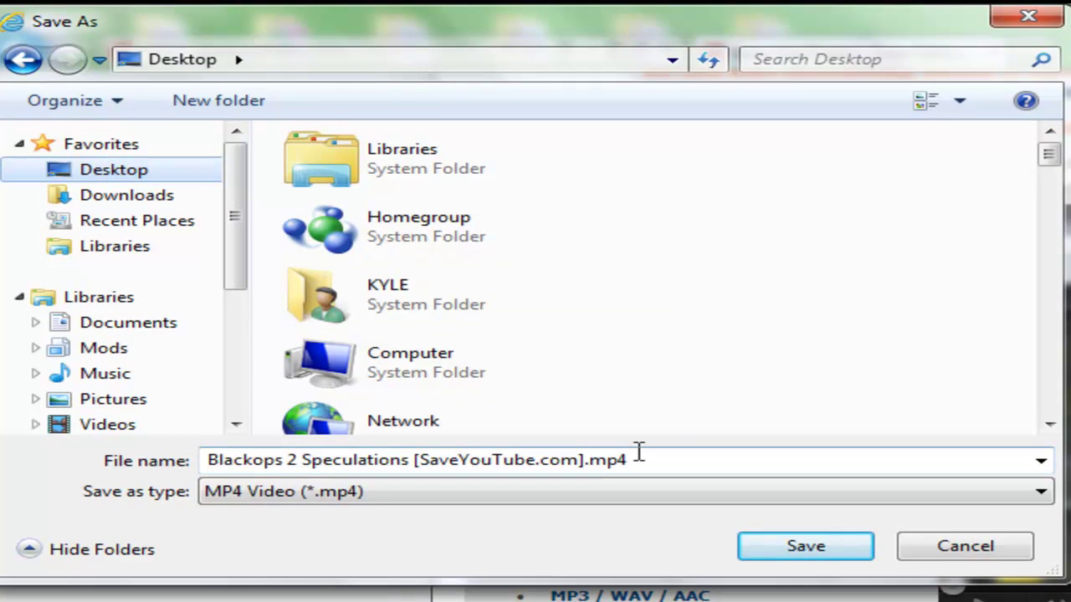
pyautogui.click(781, 548)
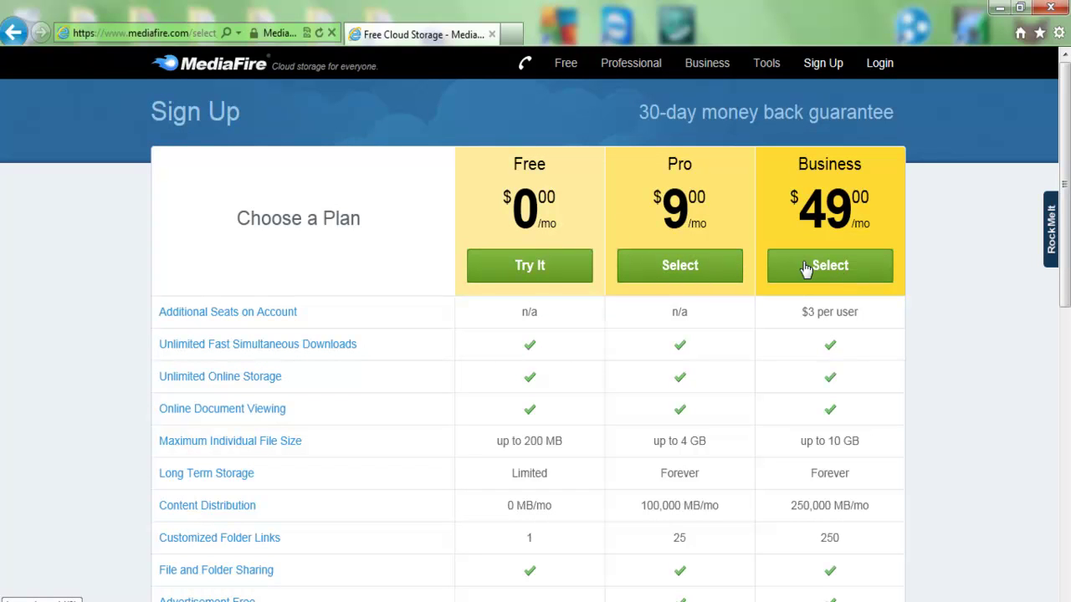
# Choose MediaFire's Free plan with Try It and scroll through the Create Account form
pyautogui.click(534, 266)
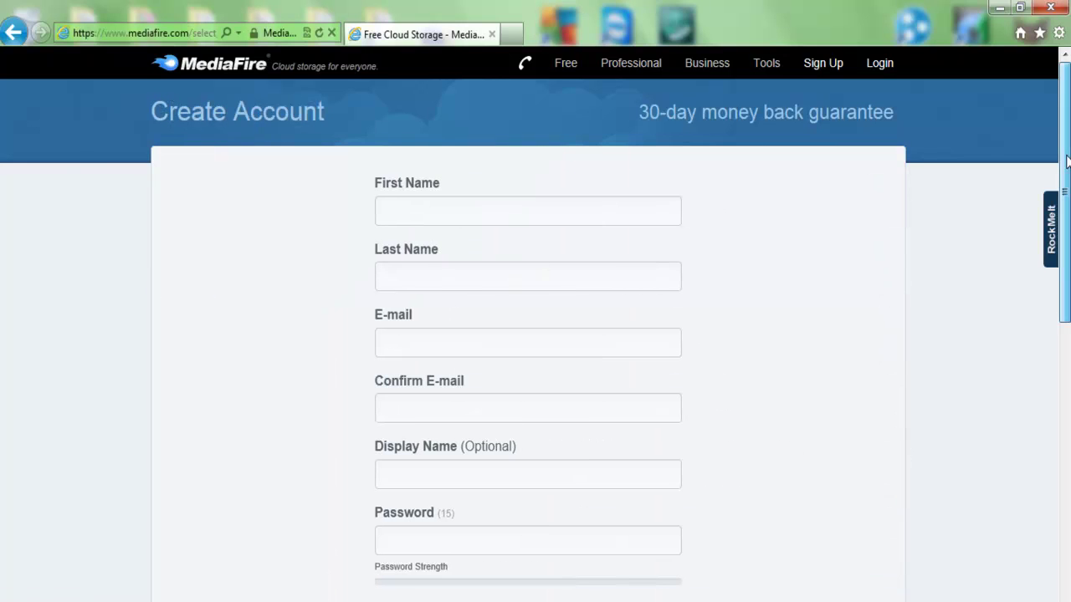
pyautogui.scroll(-3, 535, 335)
pyautogui.scroll(-3, 535, 335)
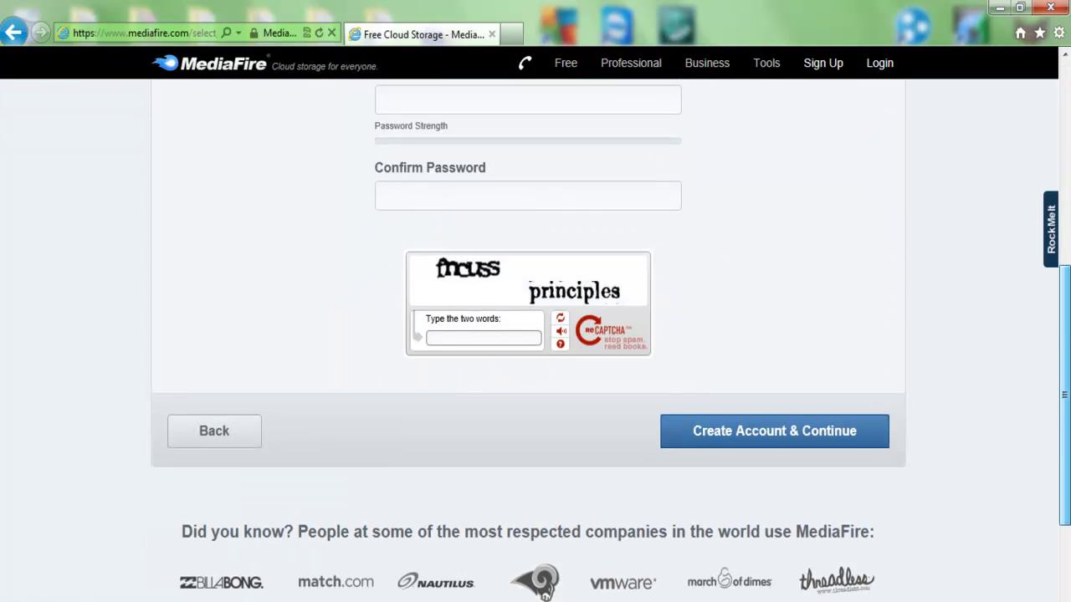
pyautogui.scroll(2, 535, 335)
pyautogui.scroll(2, 536, 334)
pyautogui.scroll(2, 535, 335)
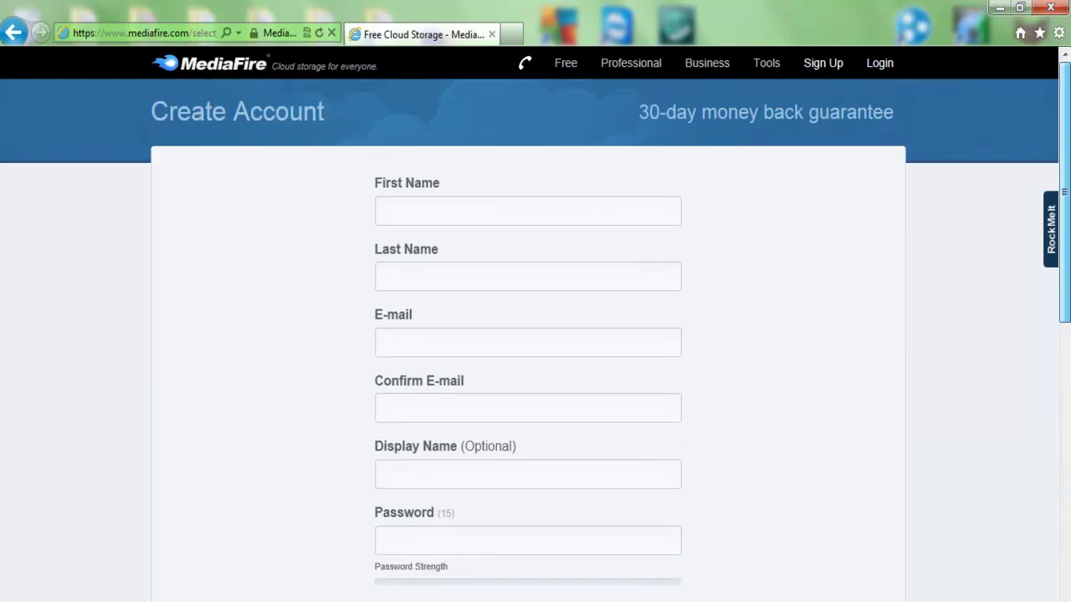
pyautogui.scroll(-1, 535, 335)
pyautogui.scroll(-2, 535, 335)
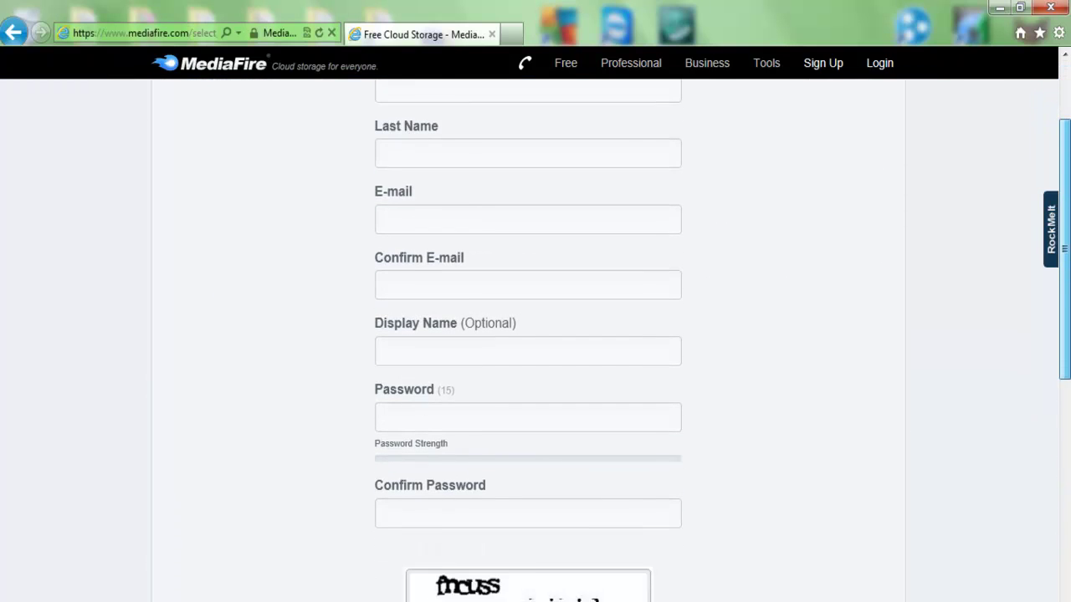
pyautogui.scroll(-1, 578, 290)
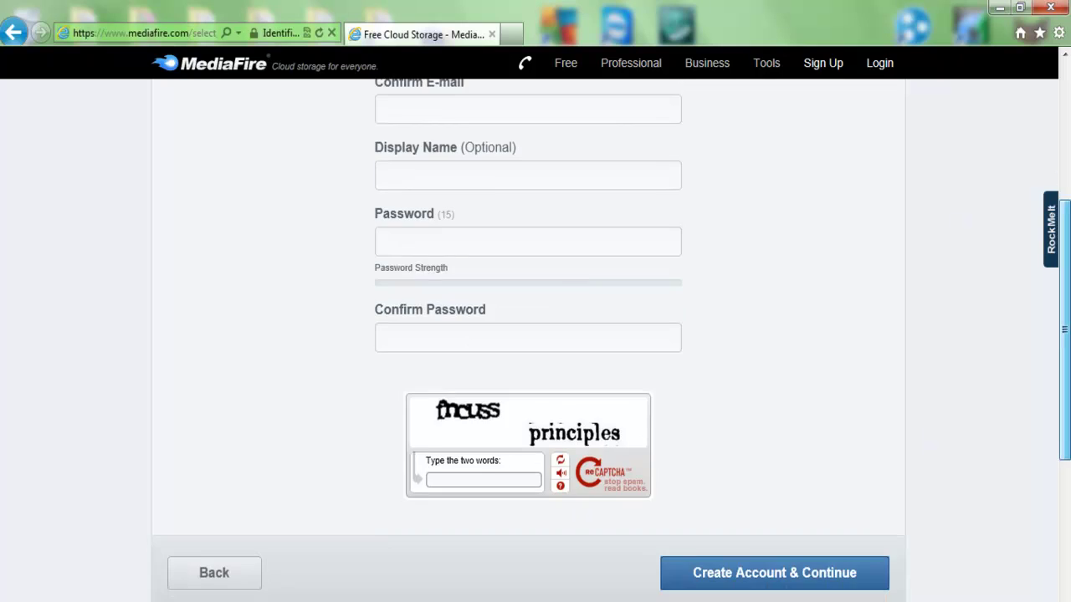
pyautogui.moveTo(1065, 329); pyautogui.dragTo(1067, 7)
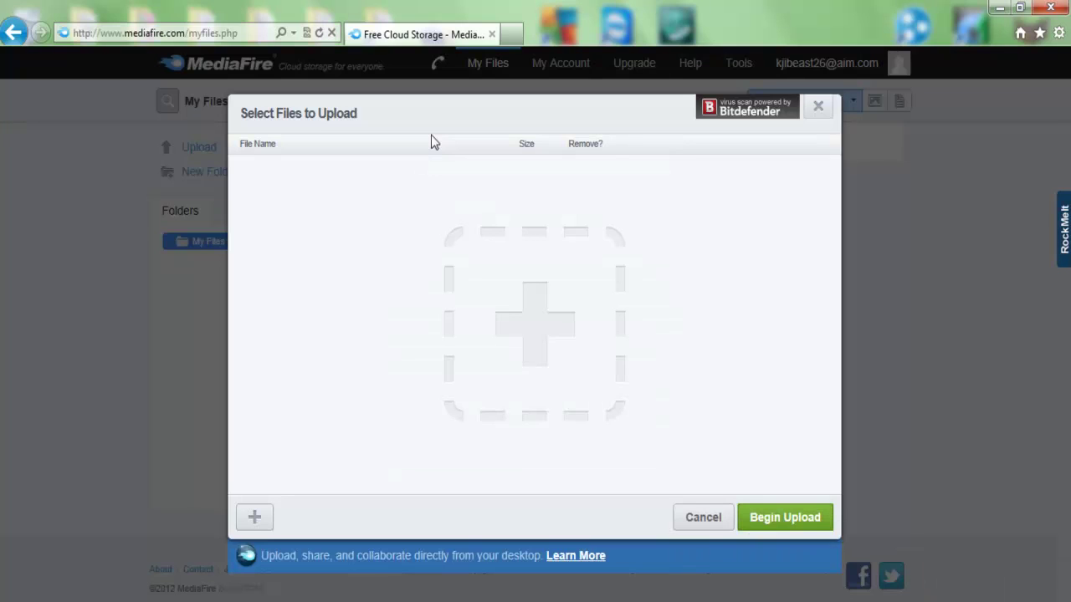
# Close the upload dialog to view My Files, then reopen it with the sidebar Upload button
pyautogui.click(818, 107)
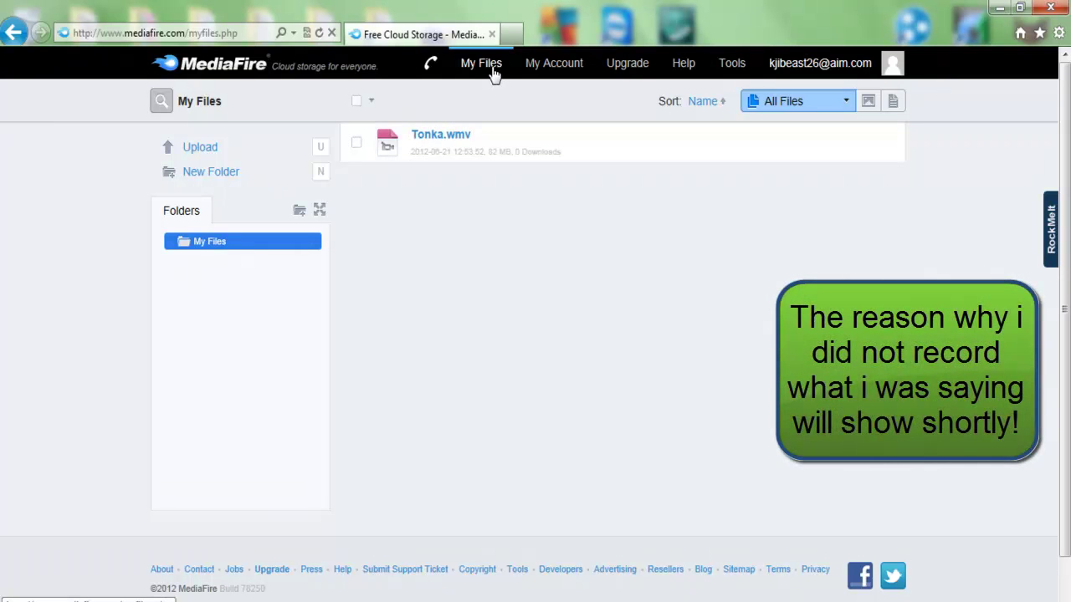
pyautogui.click(199, 147)
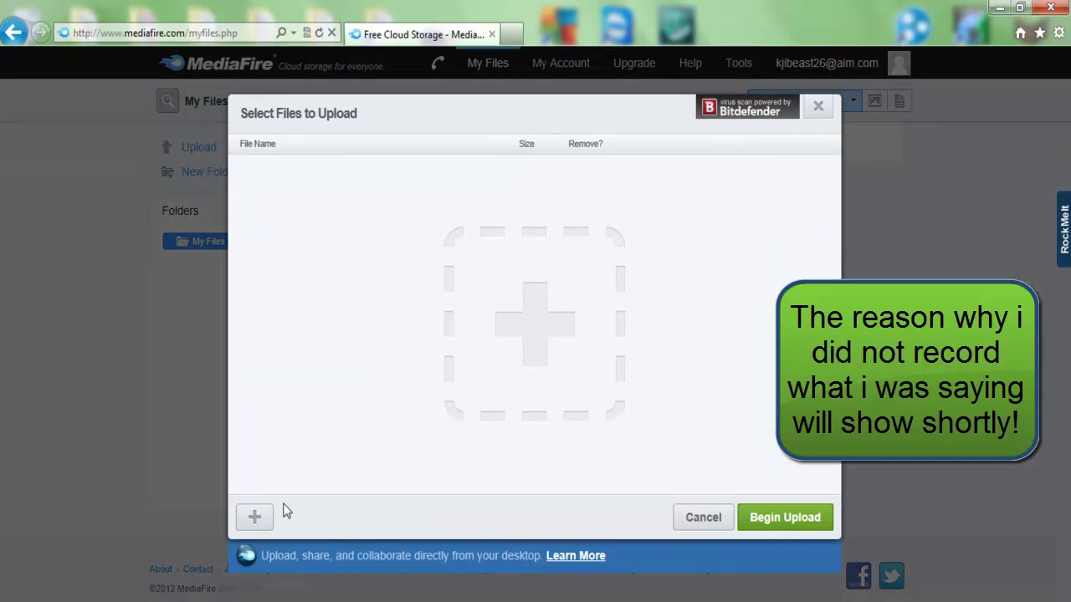
# Browse local files toward Tonka.wmv, then cancel without uploading and close the upload window
pyautogui.click(261, 517)
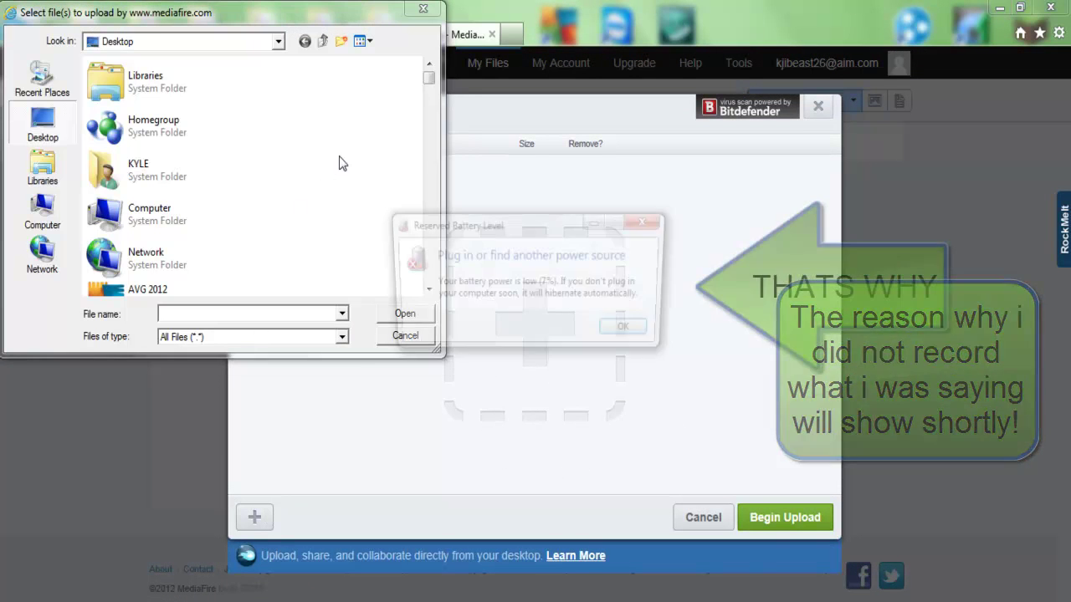
pyautogui.click(625, 329)
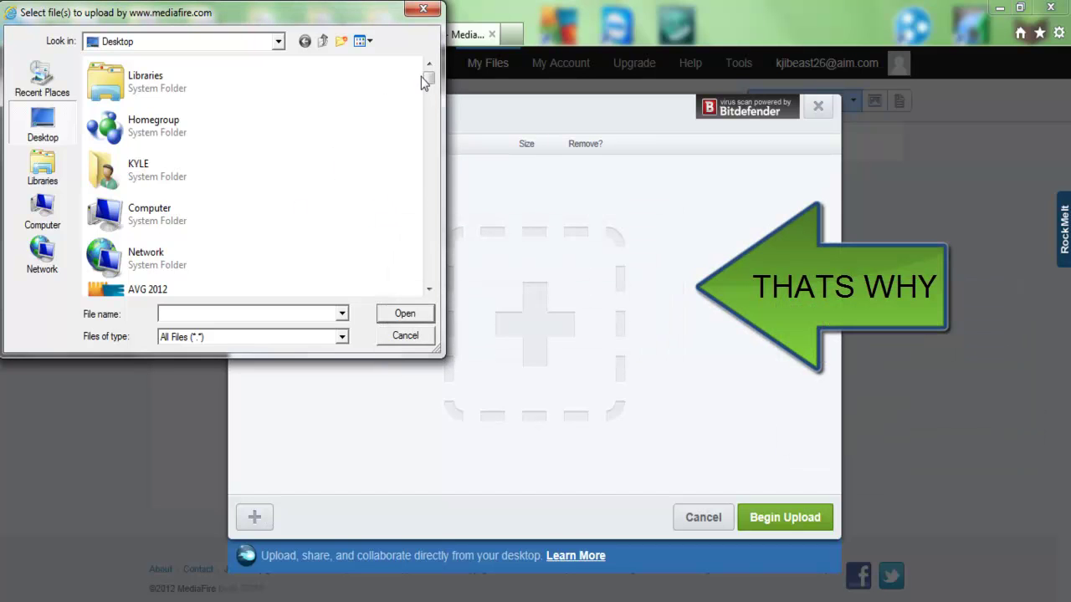
pyautogui.moveTo(426, 78); pyautogui.dragTo(430, 247)
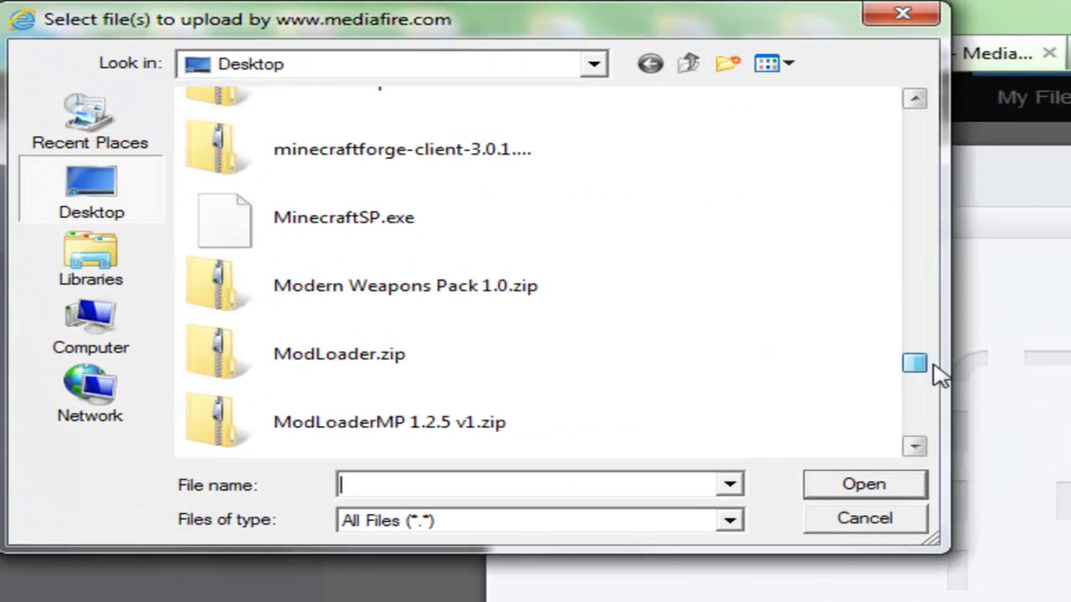
pyautogui.moveTo(938, 374); pyautogui.dragTo(1021, 427)
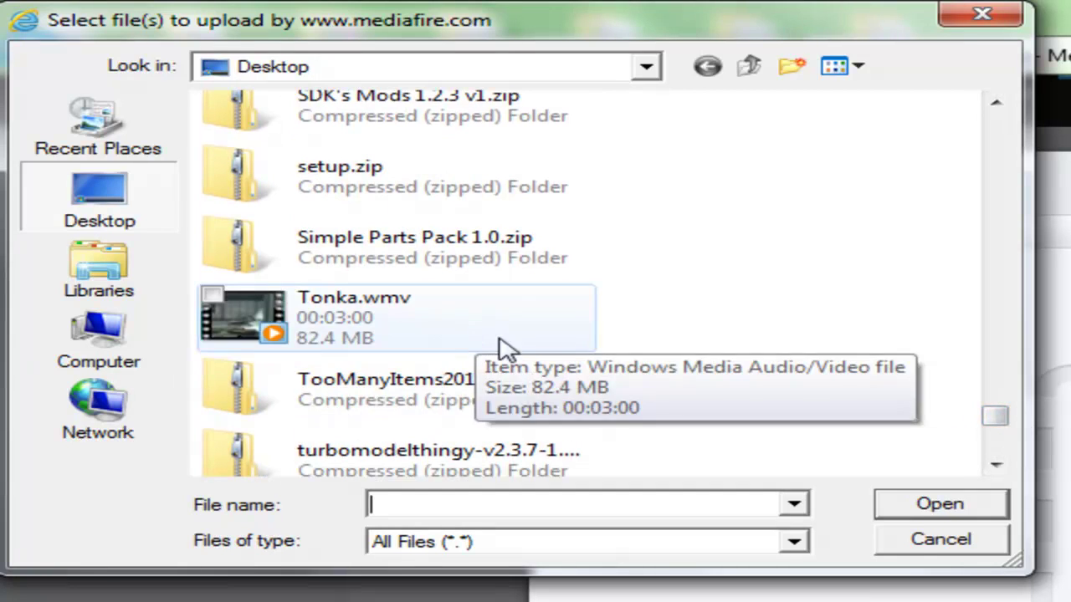
pyautogui.click(916, 542)
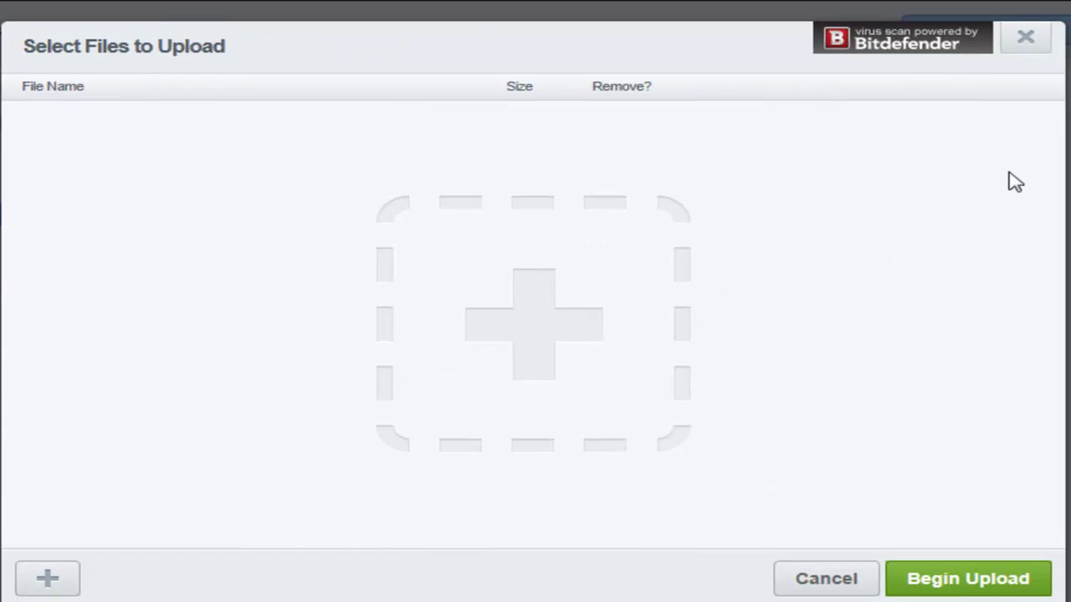
pyautogui.click(1037, 54)
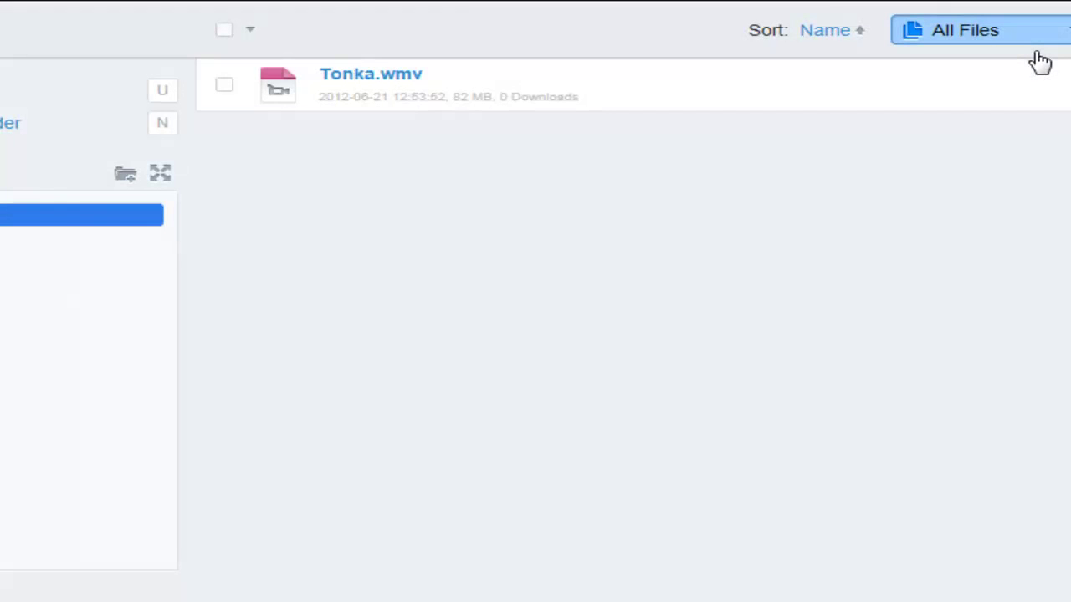